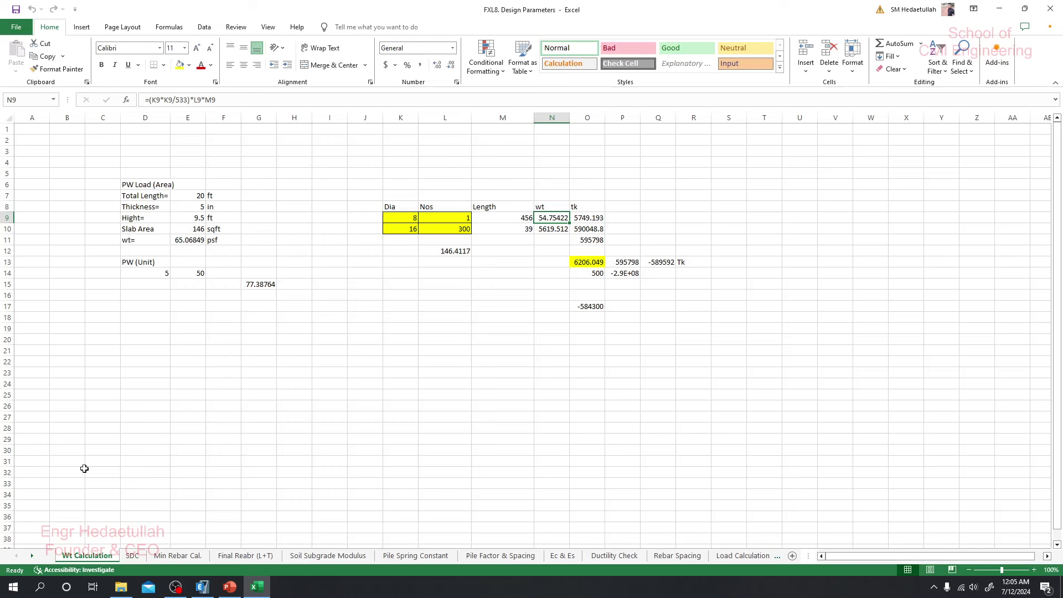
- Look through the worksheets of the design parameters workbook up to the Ec & Es sheet
left_click(132, 555)
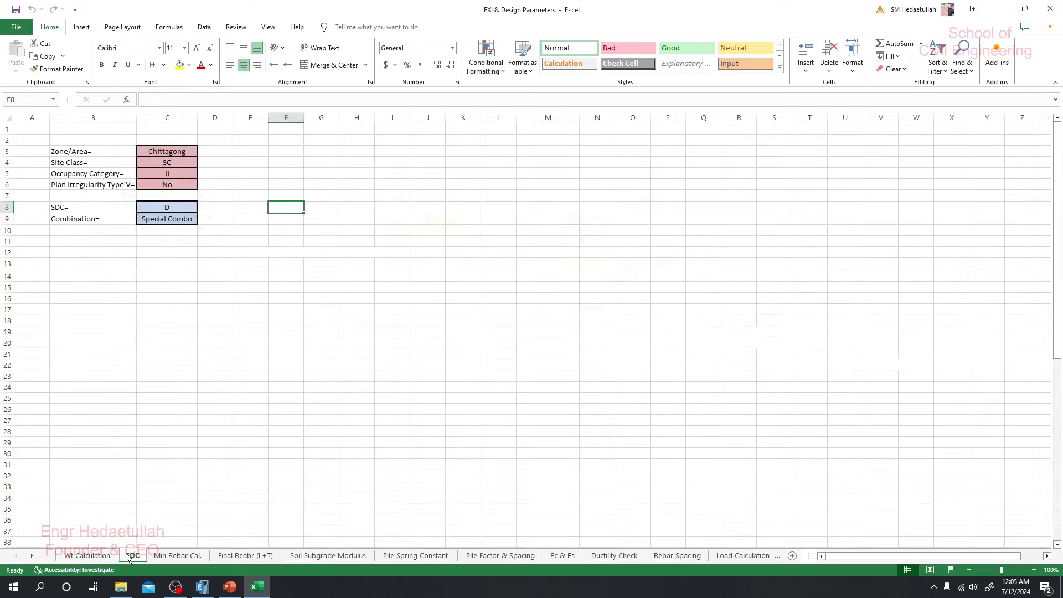
left_click(177, 555)
left_click(245, 556)
left_click(327, 555)
left_click(416, 555)
left_click(504, 555)
left_click(562, 555)
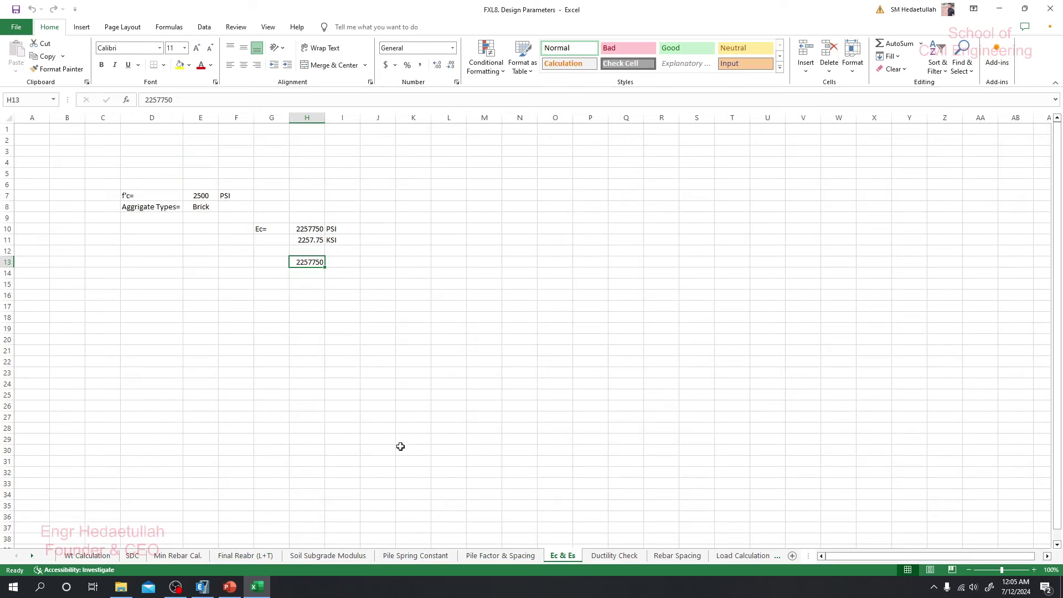
- Give the f'c value cell E7 a yellow fill and an outside border
left_click(189, 206)
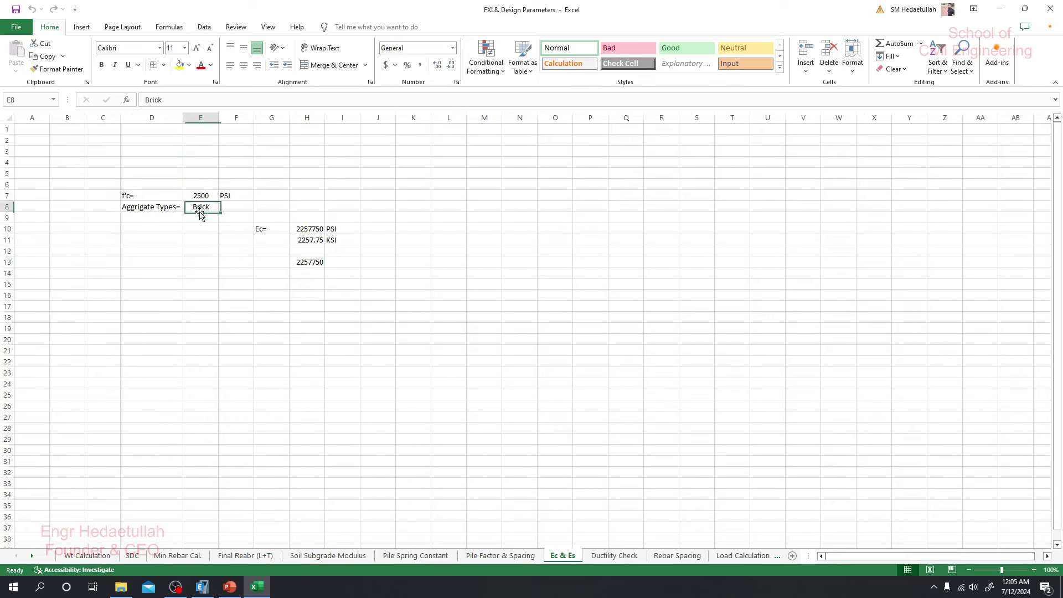
left_click(200, 195)
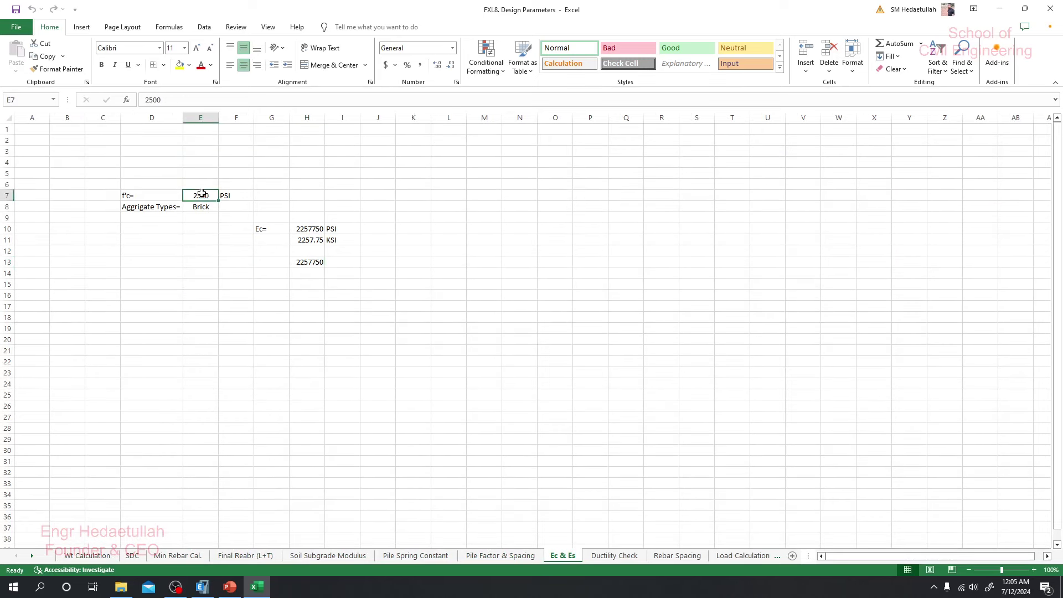
left_click(180, 64)
left_click(164, 65)
left_click(176, 161)
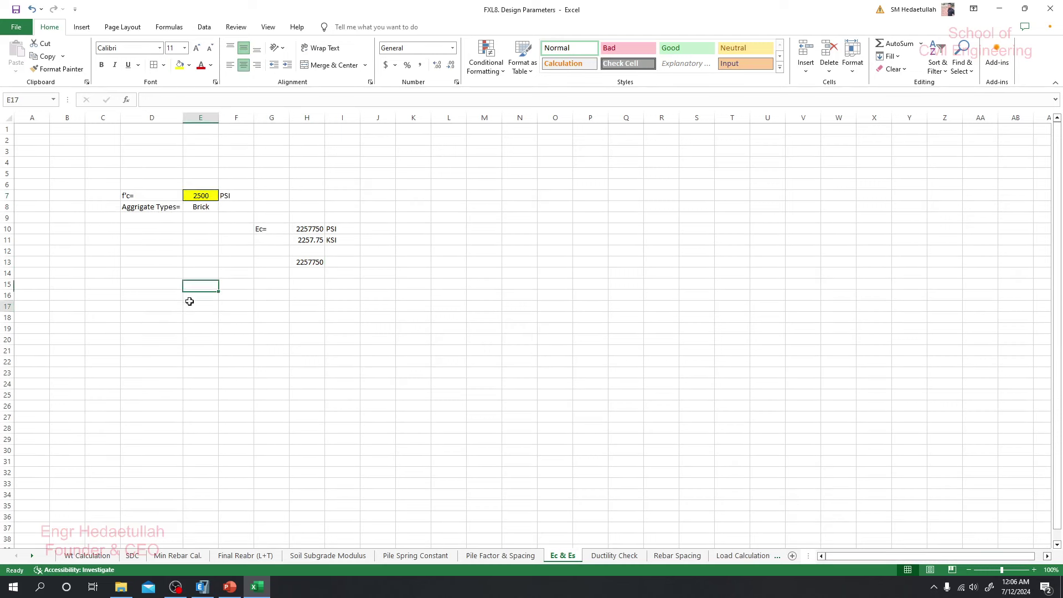
- Set f'c to 4500 PSI and the aggregate type to Stone
type("4500")
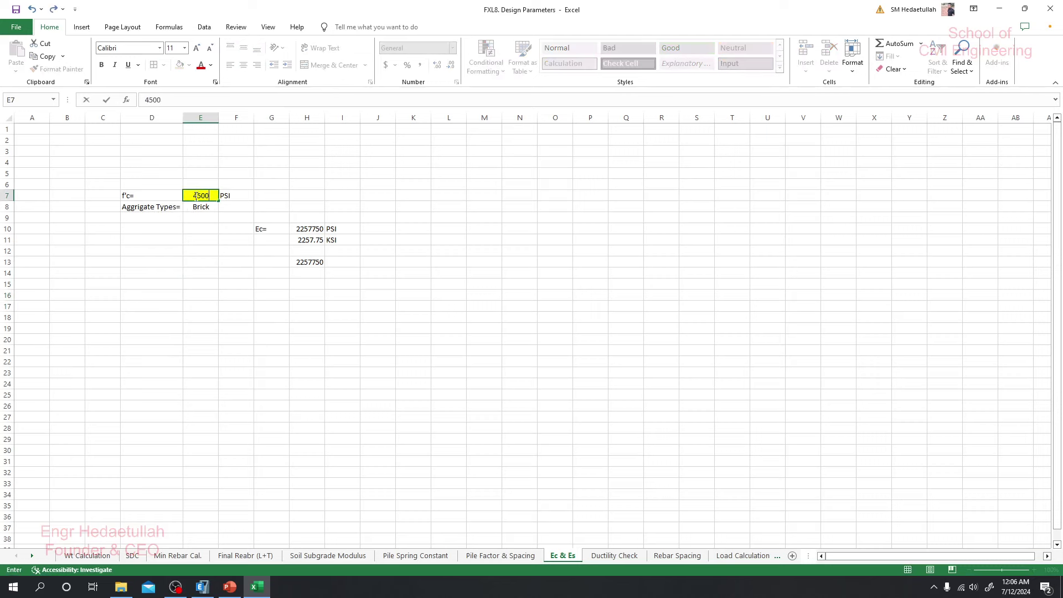
key("Return")
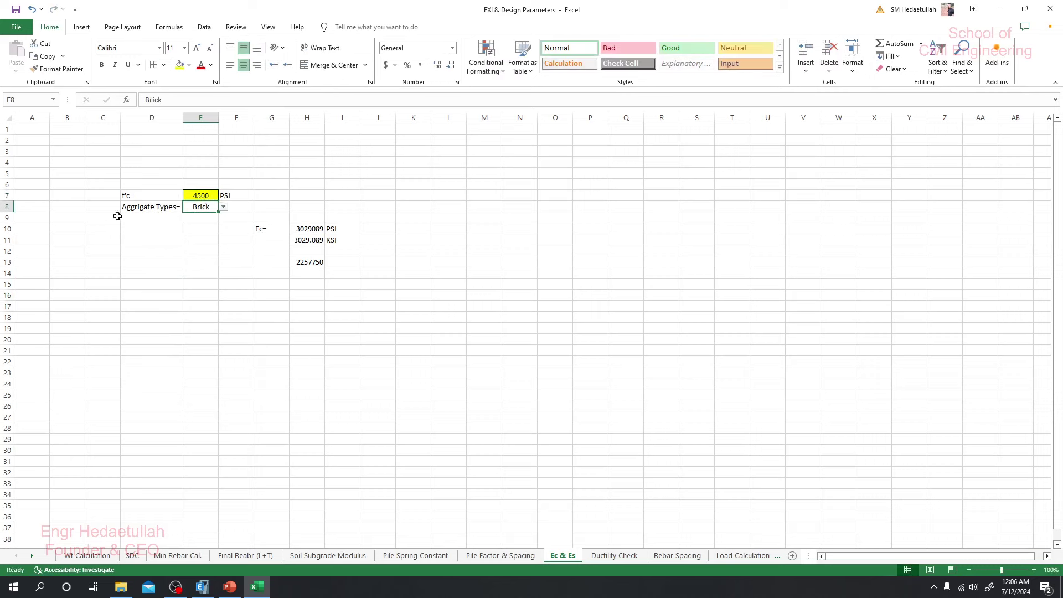
left_click(223, 207)
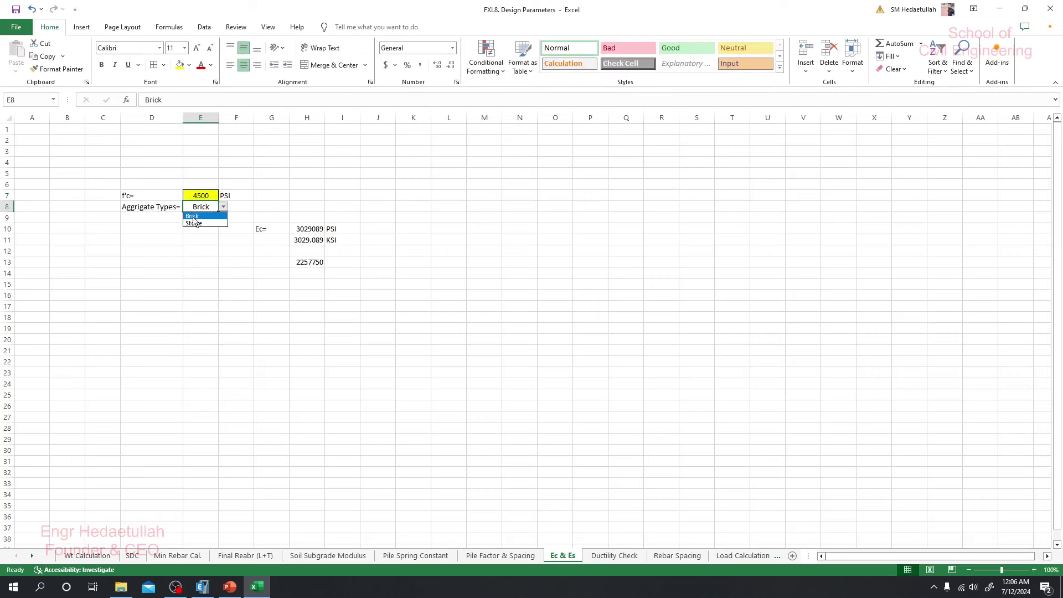
left_click(206, 223)
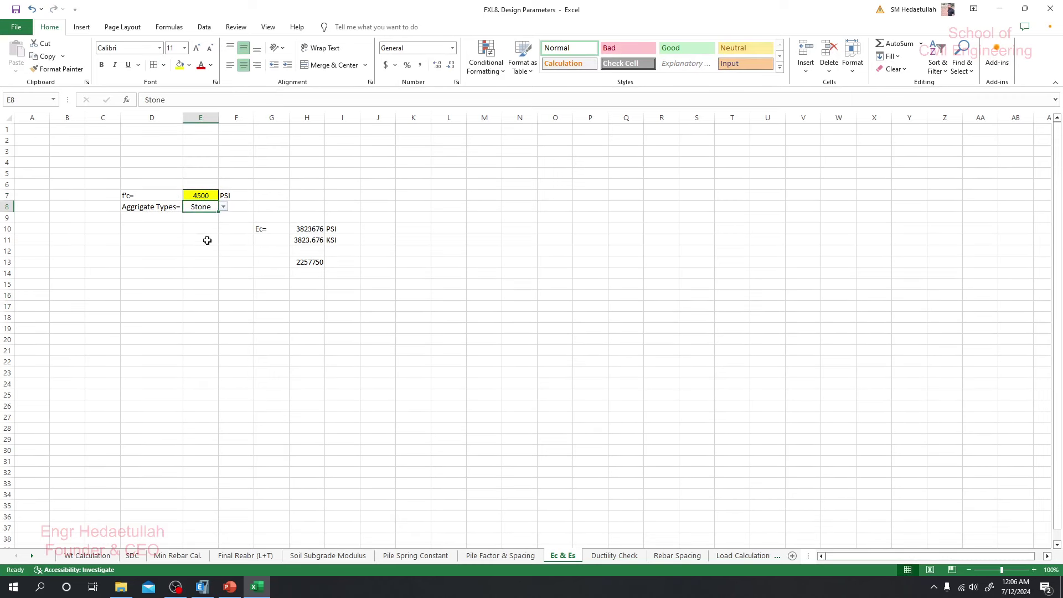
left_click(208, 248)
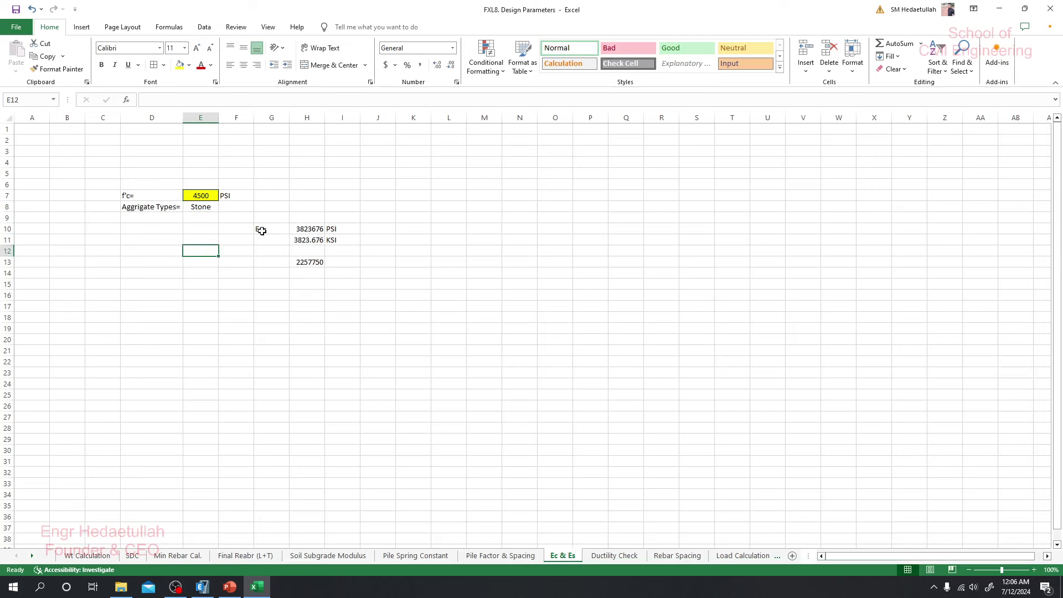
- Copy the Ec result in PSI from H10 and paste it as a plain value into H13
left_click(305, 229)
right_click(304, 229)
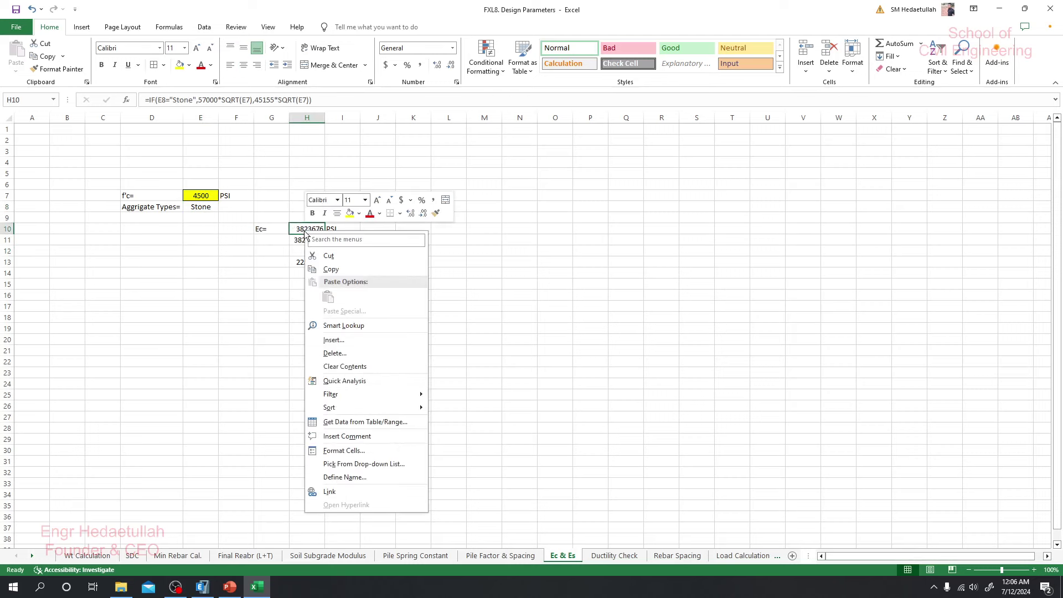
left_click(308, 270)
left_click(300, 260)
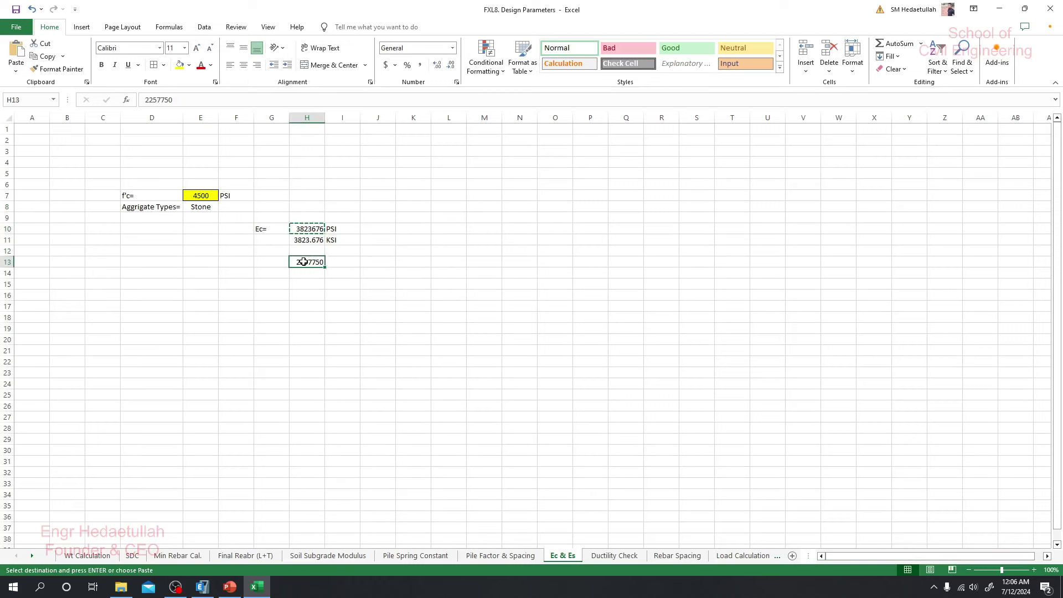
right_click(304, 262)
left_click(346, 328)
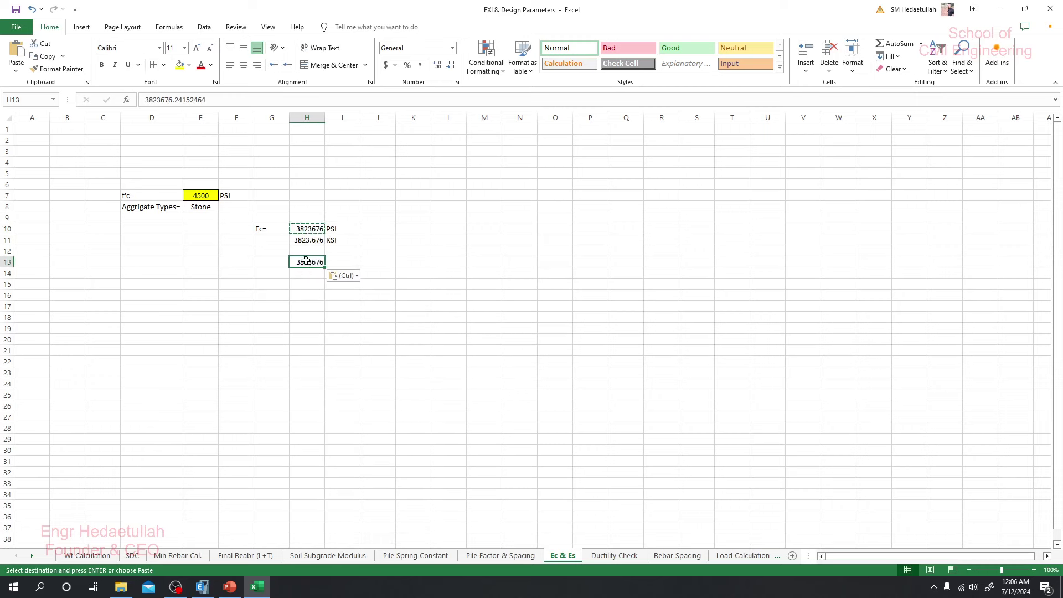
- Copy the full Ec value from H13, switch to ETABS and paste it as the f'c 4500psi material's modulus of elasticity
double_click(175, 100)
key("ctrl+c")
left_click(212, 595)
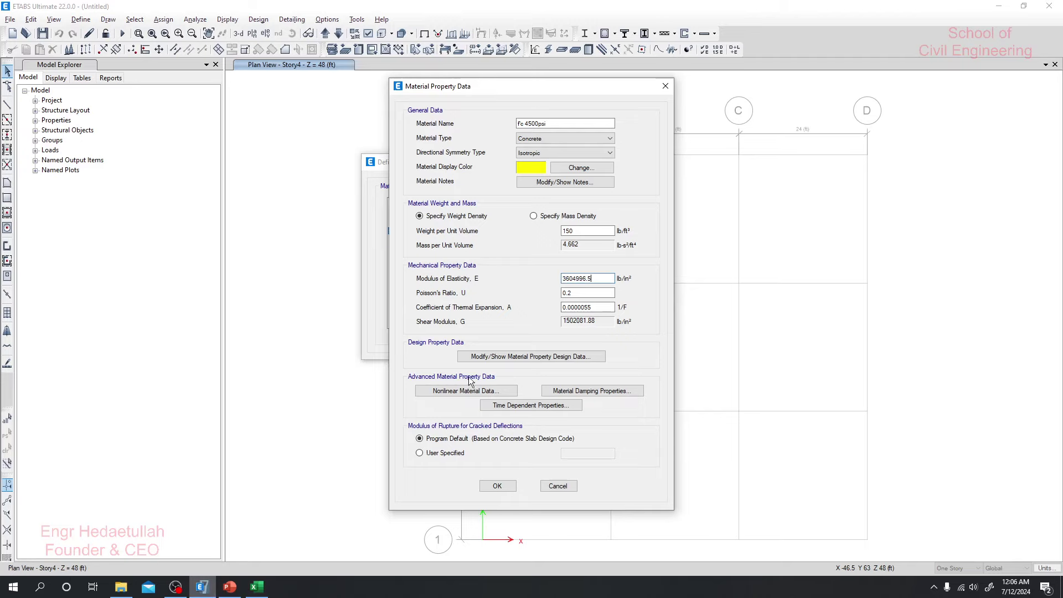
left_click_drag(601, 278, 517, 280)
key("ctrl+v")
- Try to enter the expression 57000*4500 in place of the pasted Ec value and copy the field's content
key("BackSpace")
key("BackSpace")
key("BackSpace")
key("BackSpace")
key("BackSpace")
key("BackSpace")
key("BackSpace")
key("BackSpace")
key("BackSpace")
key("BackSpace")
key("BackSpace")
key("BackSpace")
key("BackSpace")
key("BackSpace")
key("BackSpace")
key("BackSpace")
type("5700")
type("0*4500")
key("Tab")
key("ctrl+a")
key("ctrl+c")
- Switch to Excel to end the edit of cell H13, and return to the modulus of elasticity value in ETABS
left_click(257, 587)
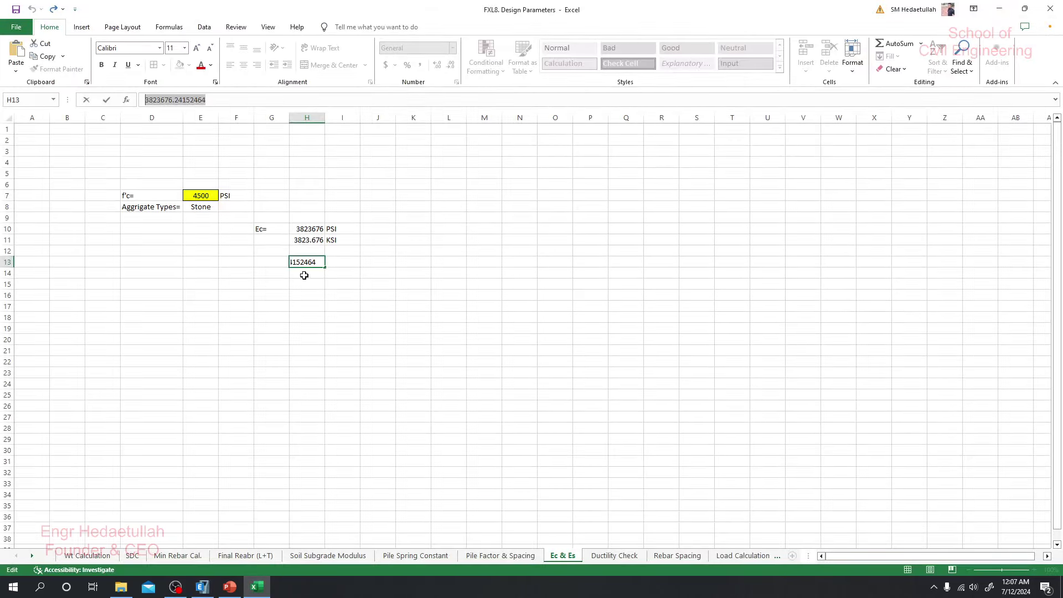
left_click(302, 329)
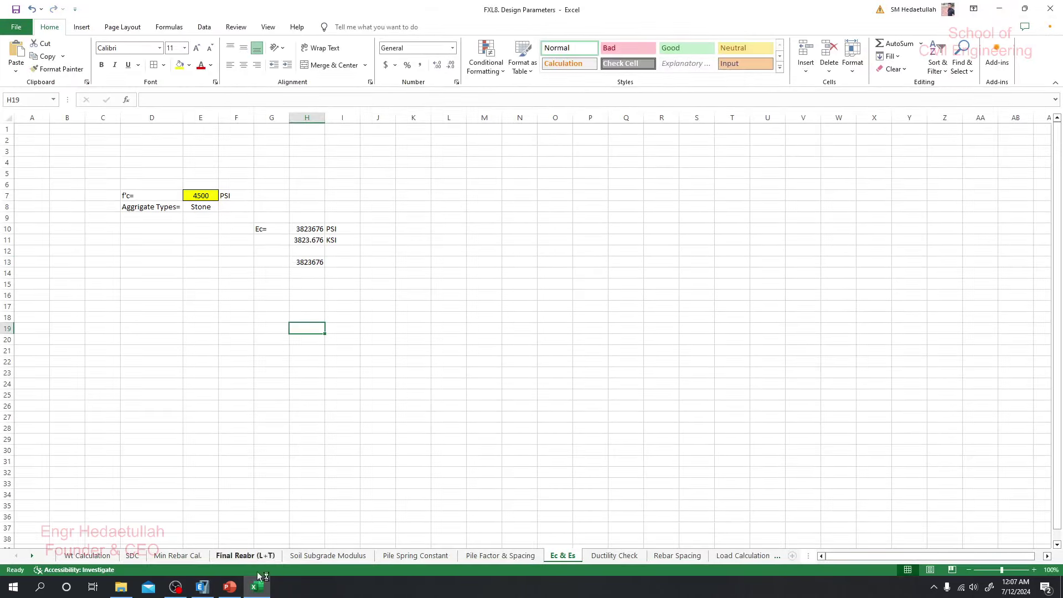
left_click(202, 588)
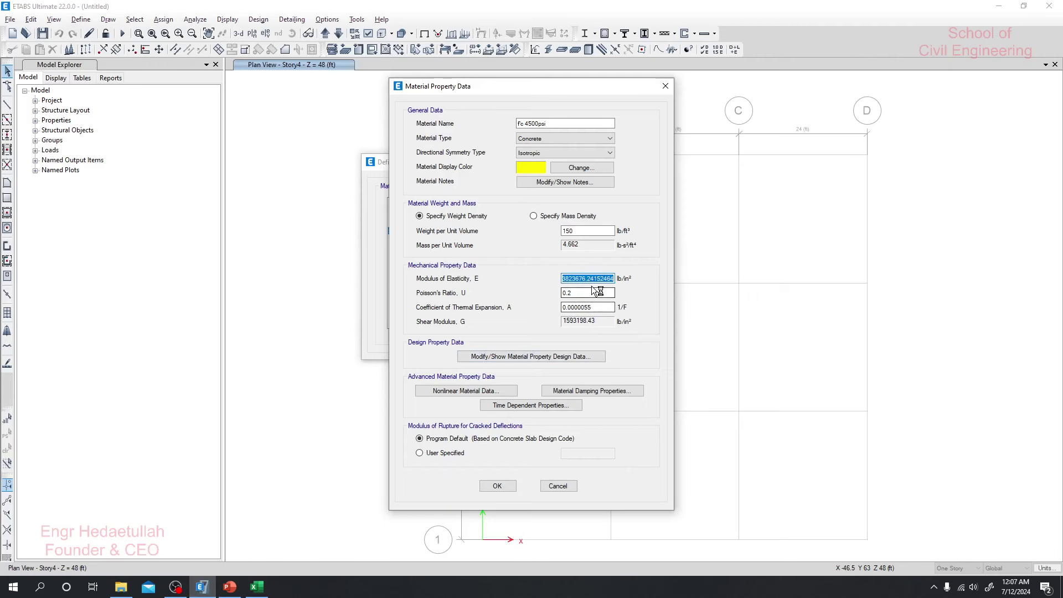
left_click_drag(614, 278, 546, 274)
left_click(601, 279)
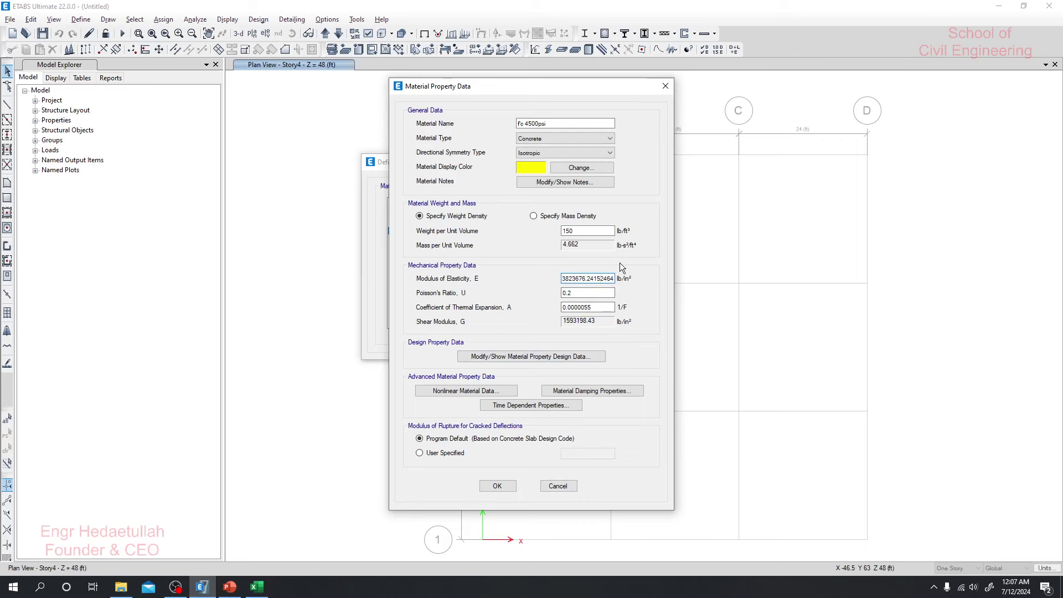
left_click(417, 592)
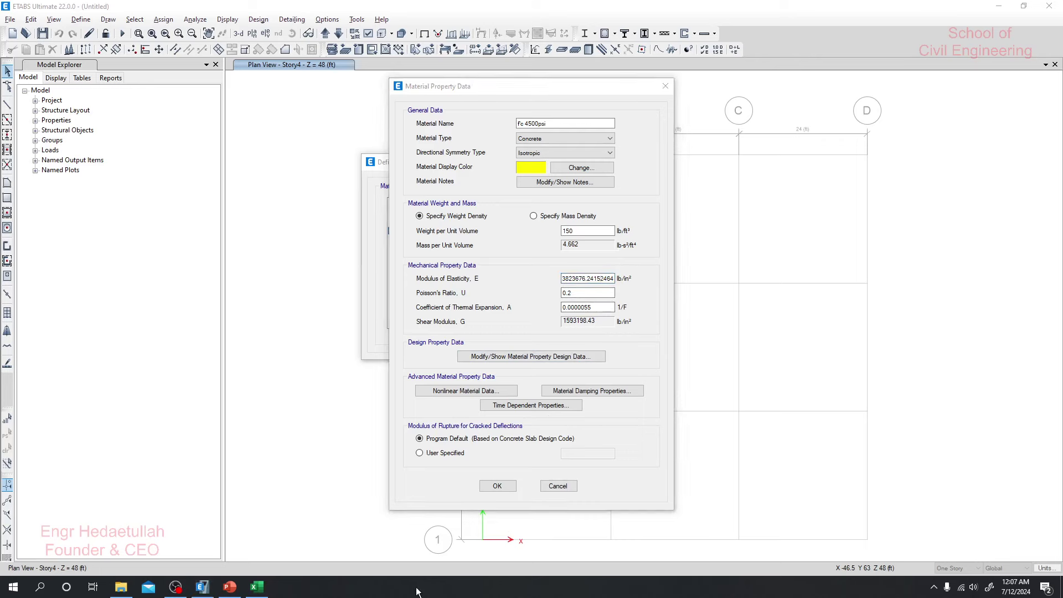
left_click(501, 494)
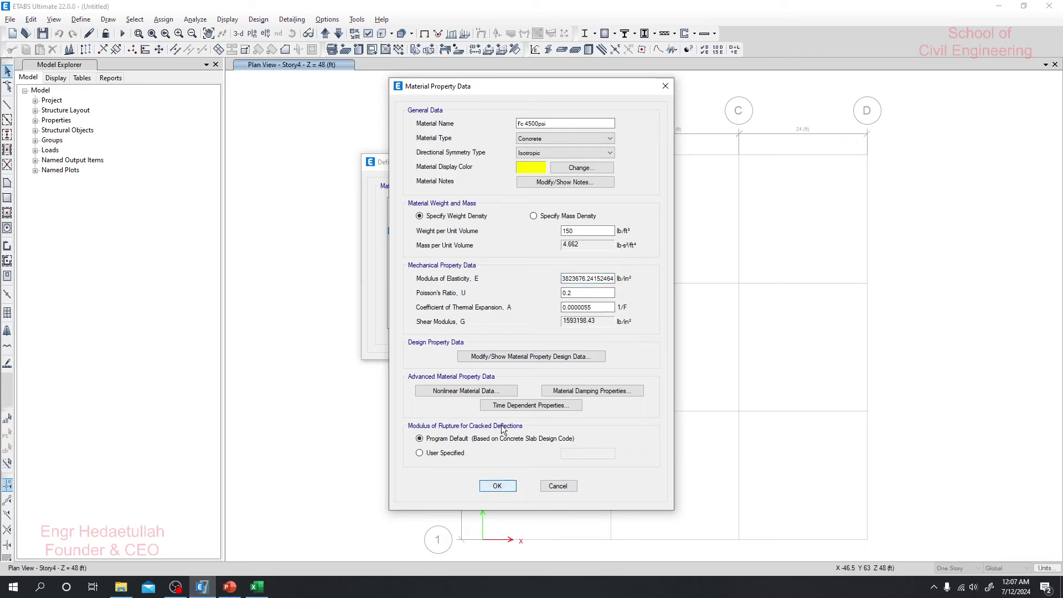
- Review the nonlinear data, damping and time-dependent properties of the f'c 4500psi material
left_click(449, 391)
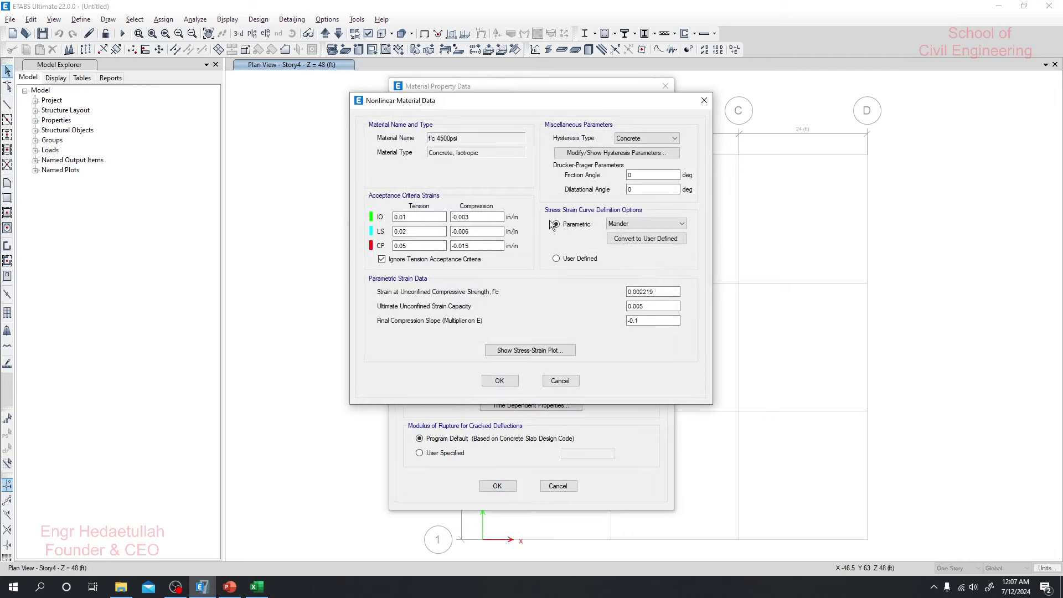
left_click(503, 383)
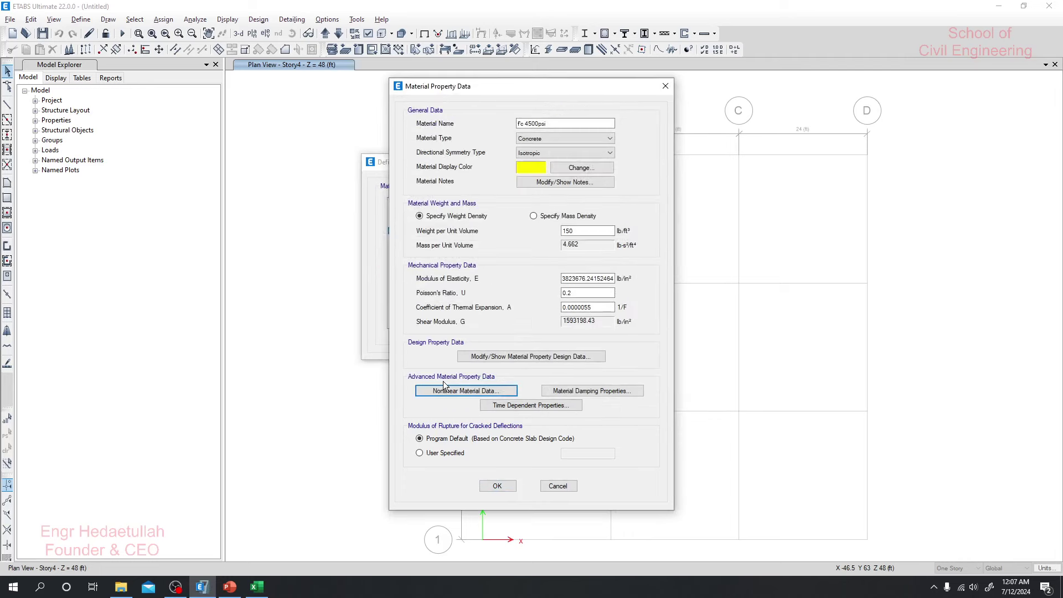
left_click(580, 394)
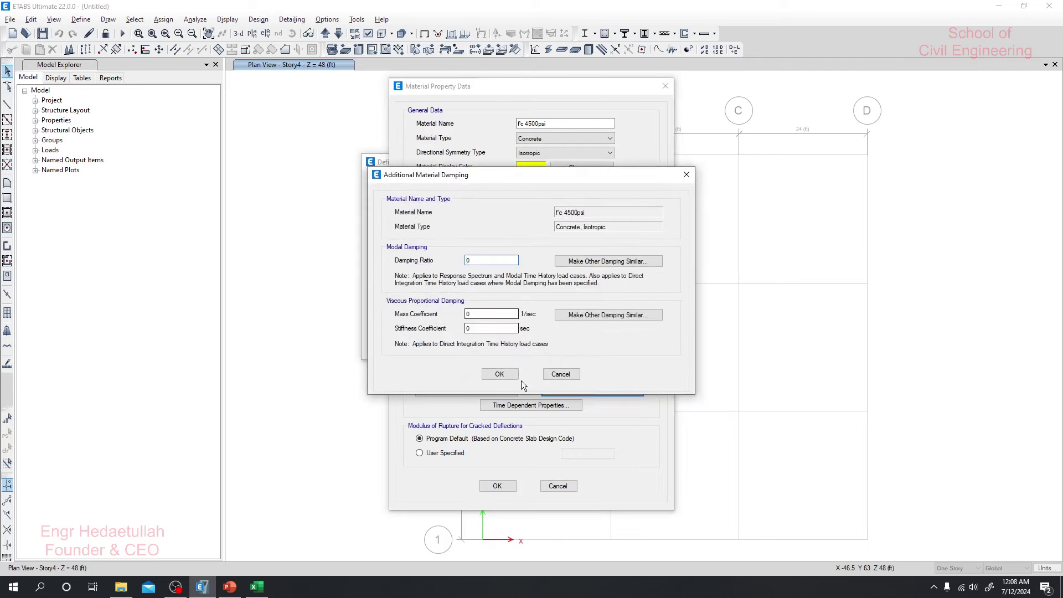
left_click(560, 374)
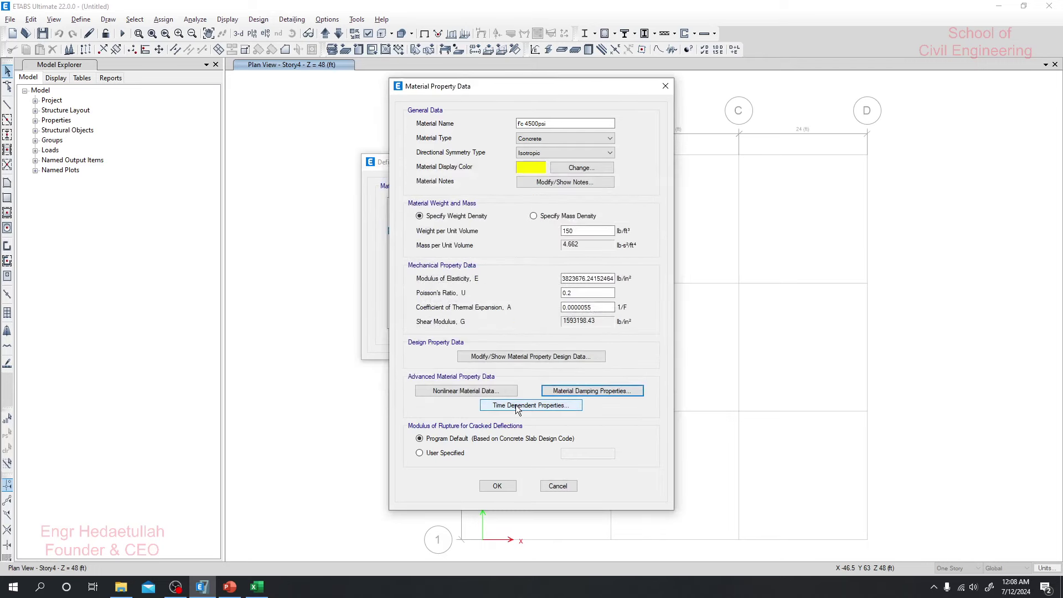
left_click(516, 404)
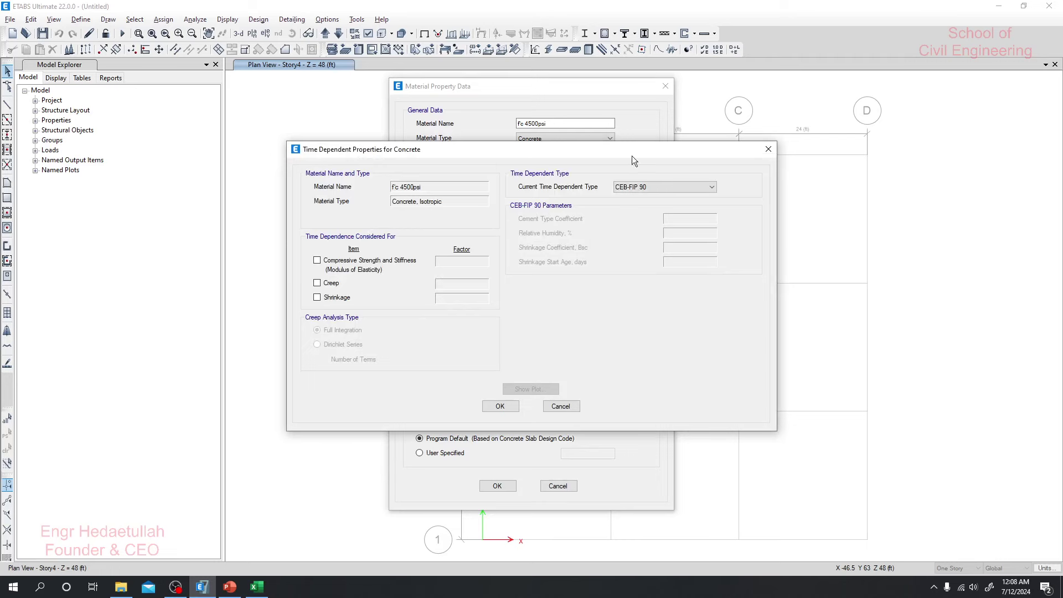
left_click(559, 406)
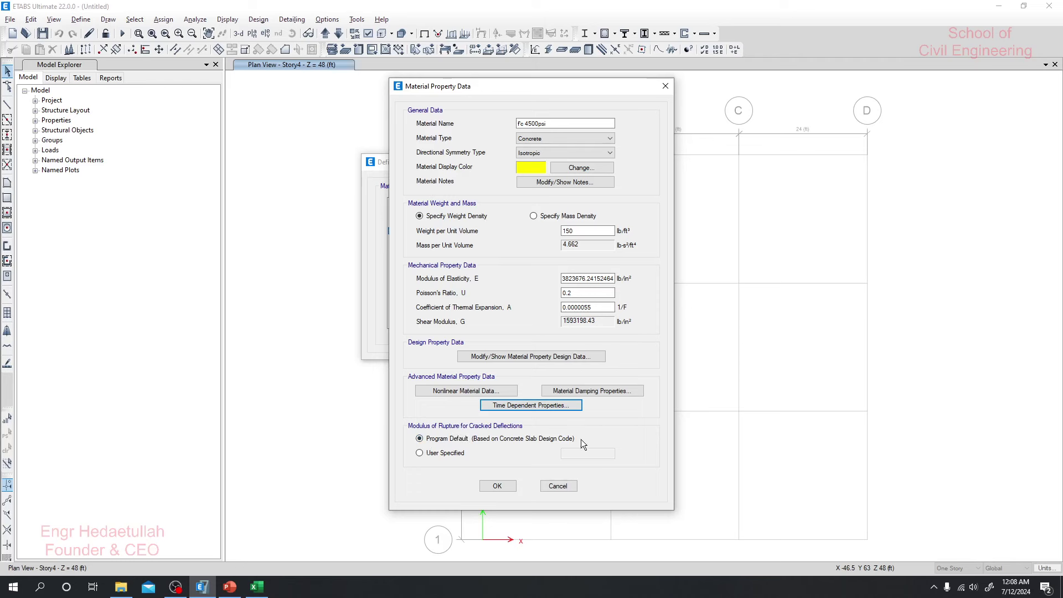
- Check the user-specified modulus of rupture option, restore the program default and confirm the f'c 4500psi material
left_click(440, 454)
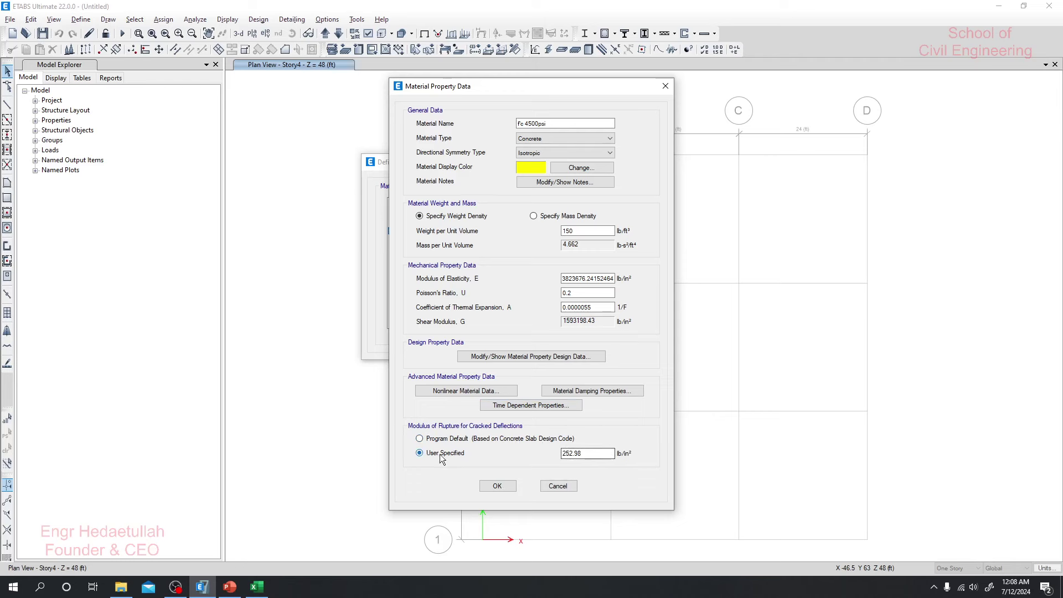
left_click(602, 452)
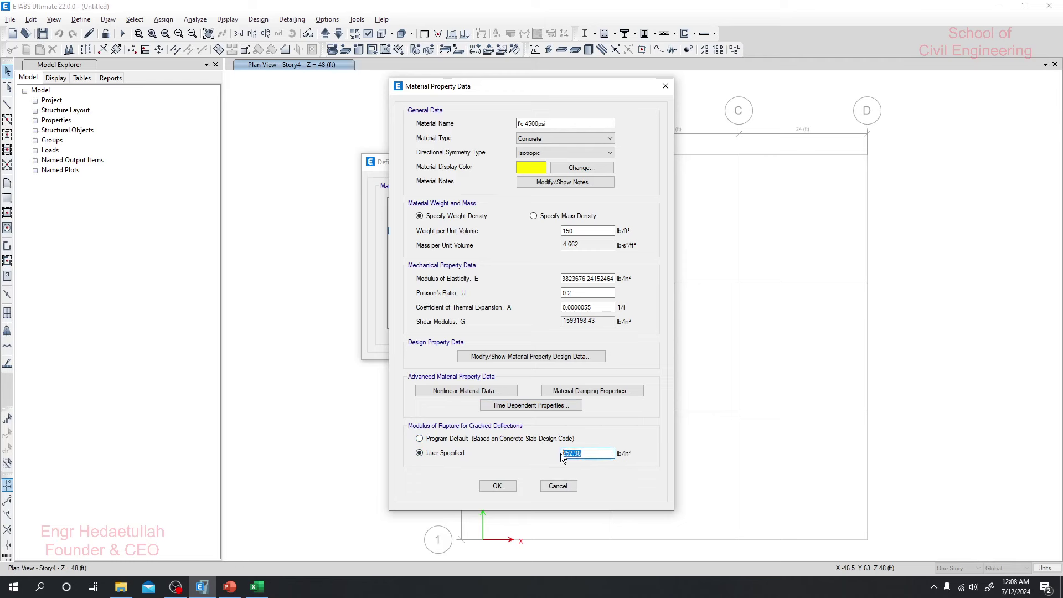
left_click(435, 440)
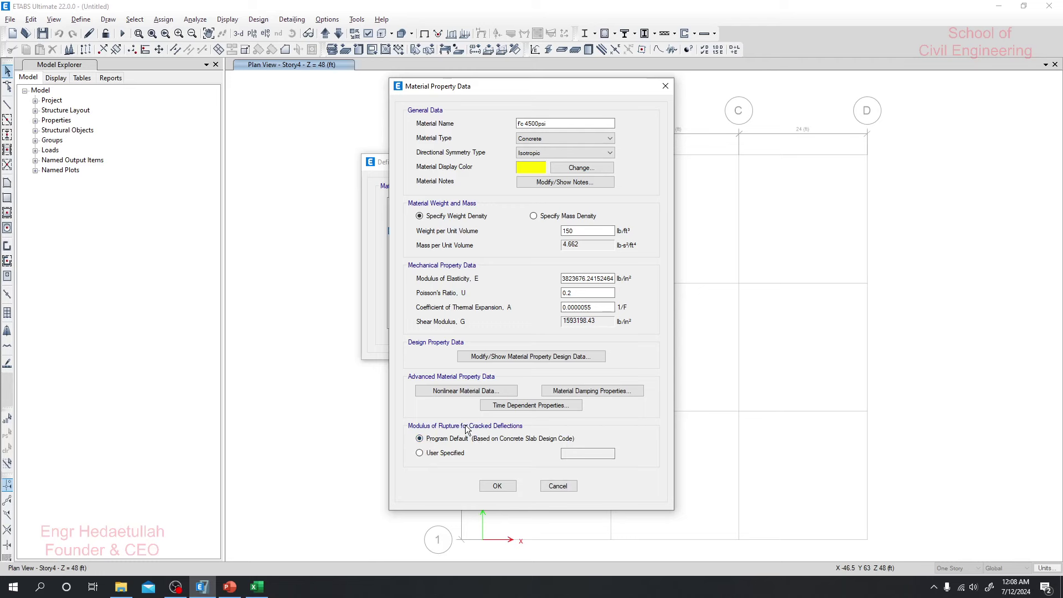
left_click(496, 486)
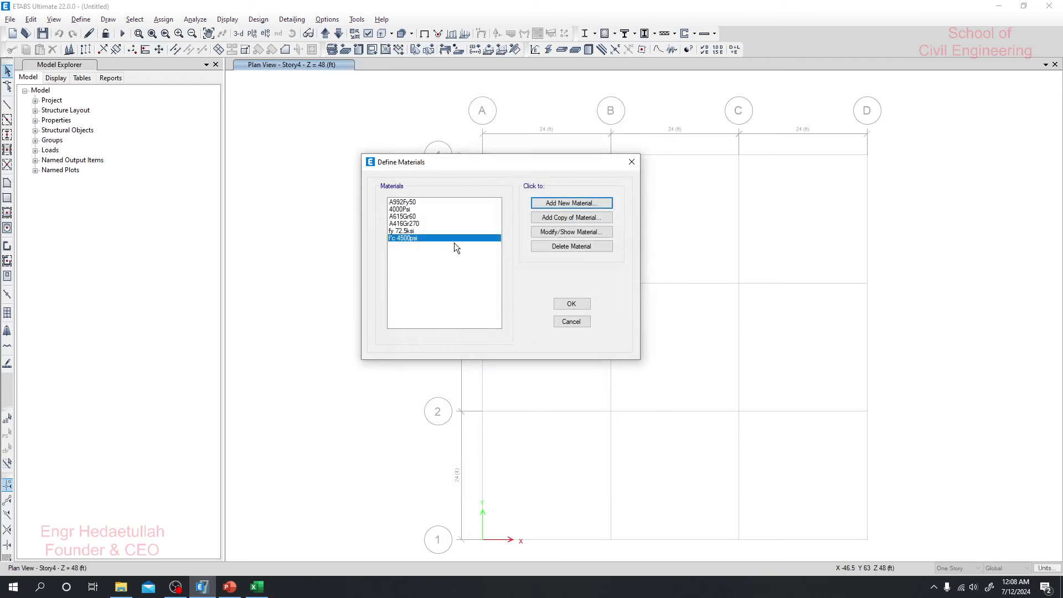
- Go through the default and custom materials in the list and accept the material definitions
left_click(408, 231)
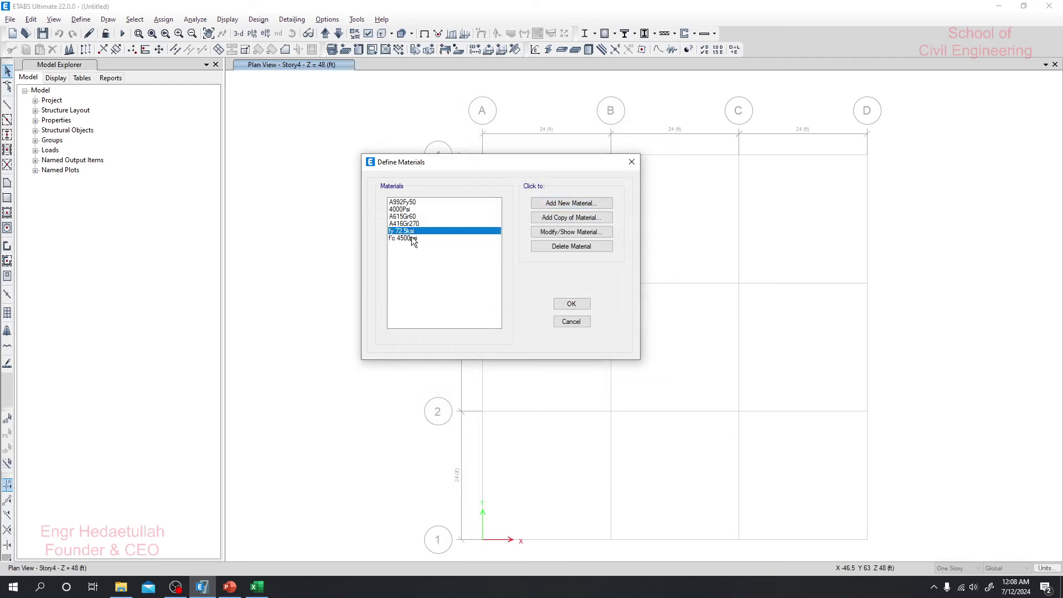
left_click(414, 224)
left_click(414, 217)
left_click(414, 209)
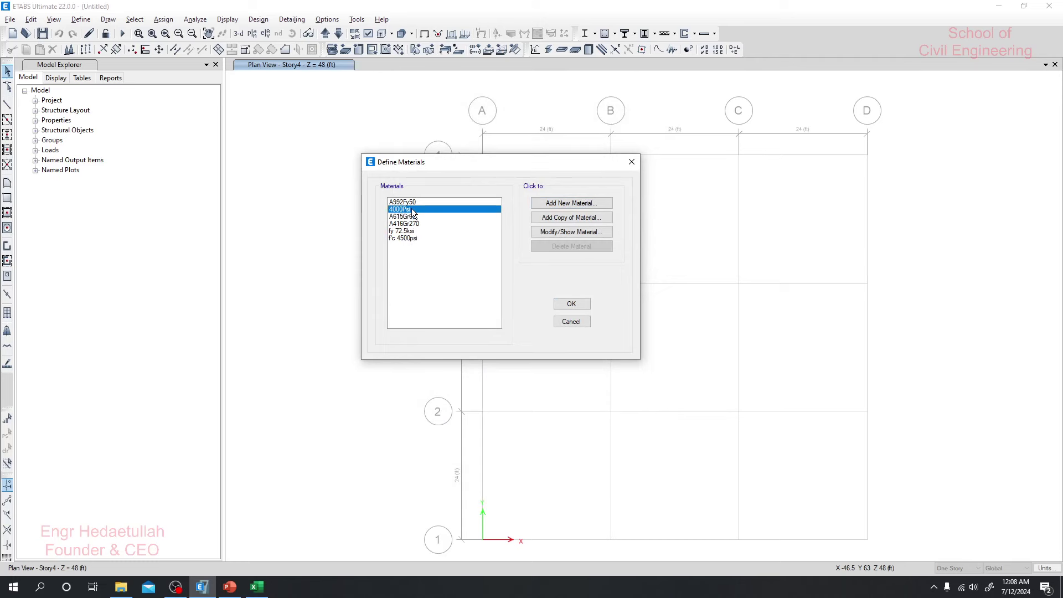
left_click(412, 203)
left_click(415, 209)
left_click(415, 217)
left_click(415, 224)
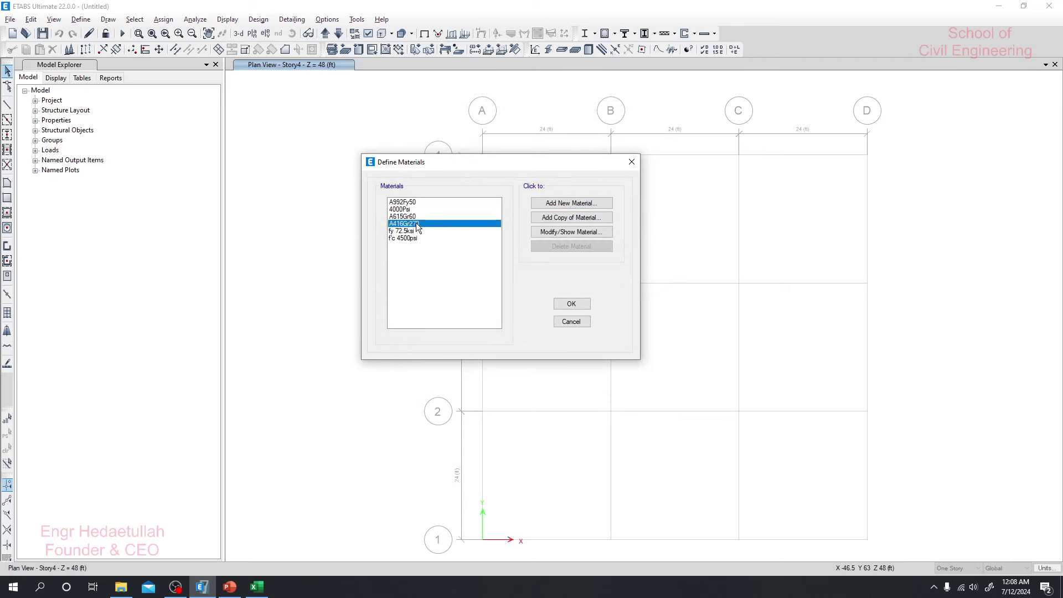
left_click(572, 306)
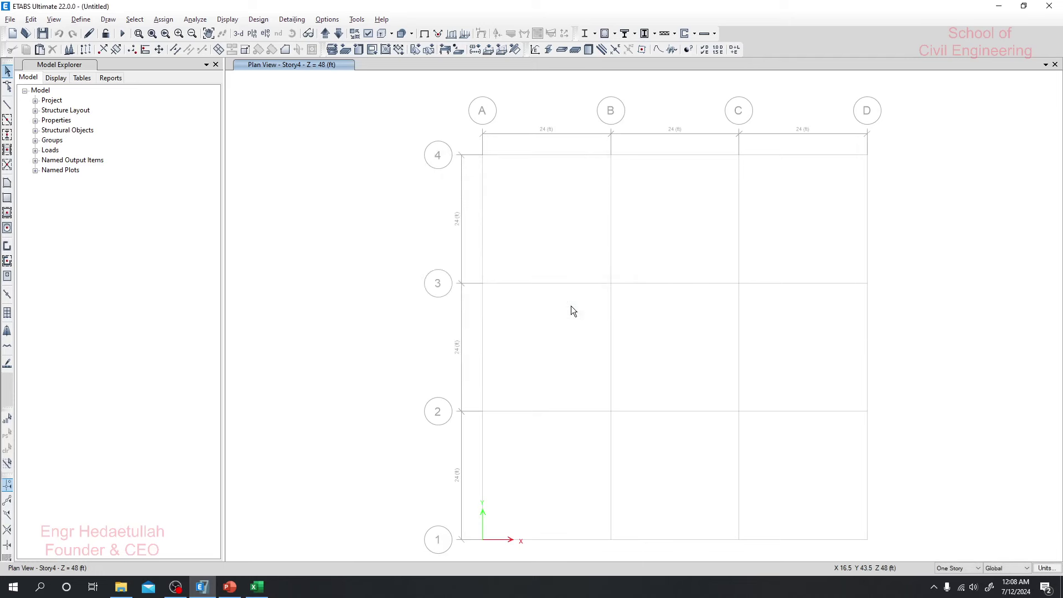
- Start a copy of the f'c 4500psi concrete material from the material definitions and select its name for editing
left_click(83, 21)
left_click(114, 32)
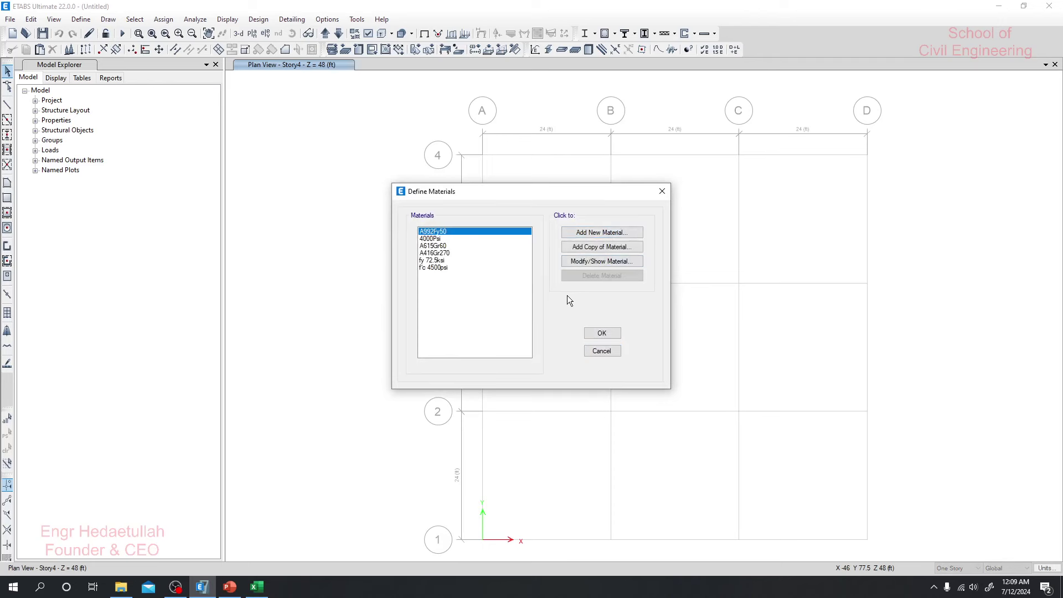
left_click(432, 269)
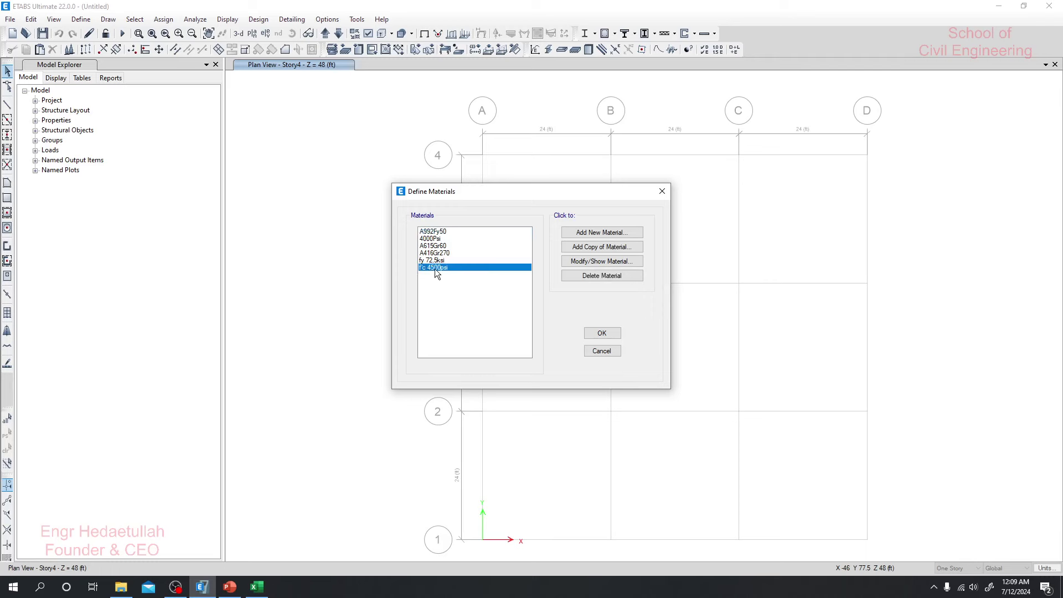
left_click(611, 247)
type("Mat")
left_click_drag(532, 123, 503, 125)
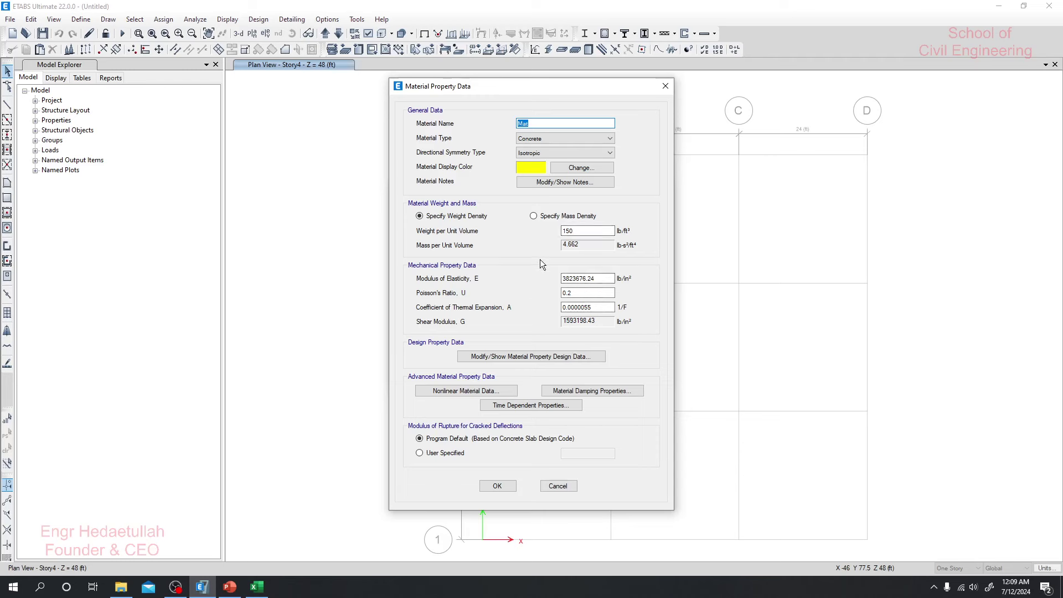
- Check the copied material's modulus of elasticity and weight per unit volume, discard the copy and close the material definitions
double_click(596, 278)
double_click(579, 231)
double_click(592, 279)
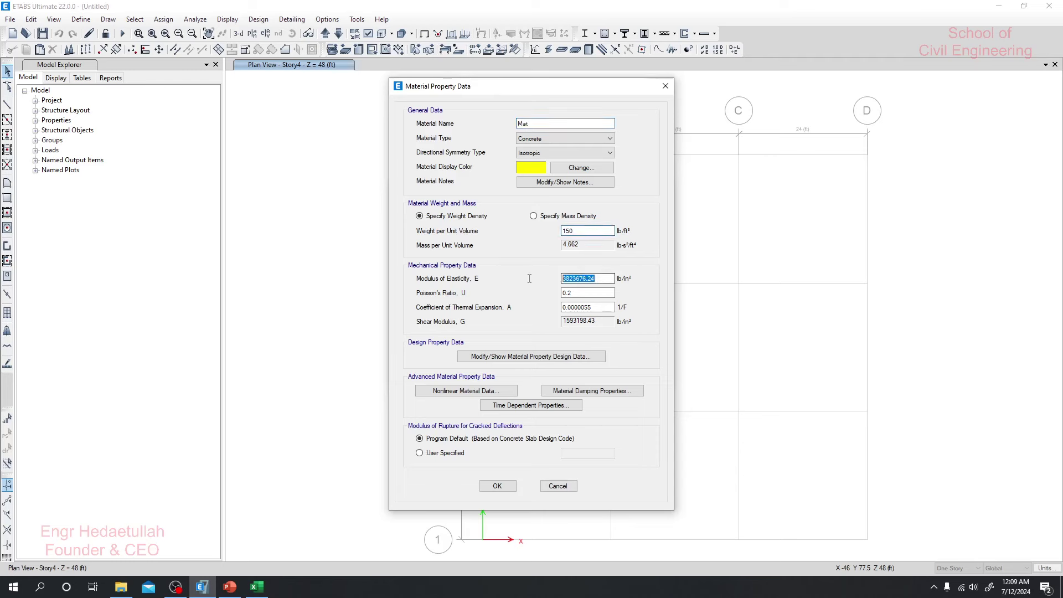
left_click(559, 488)
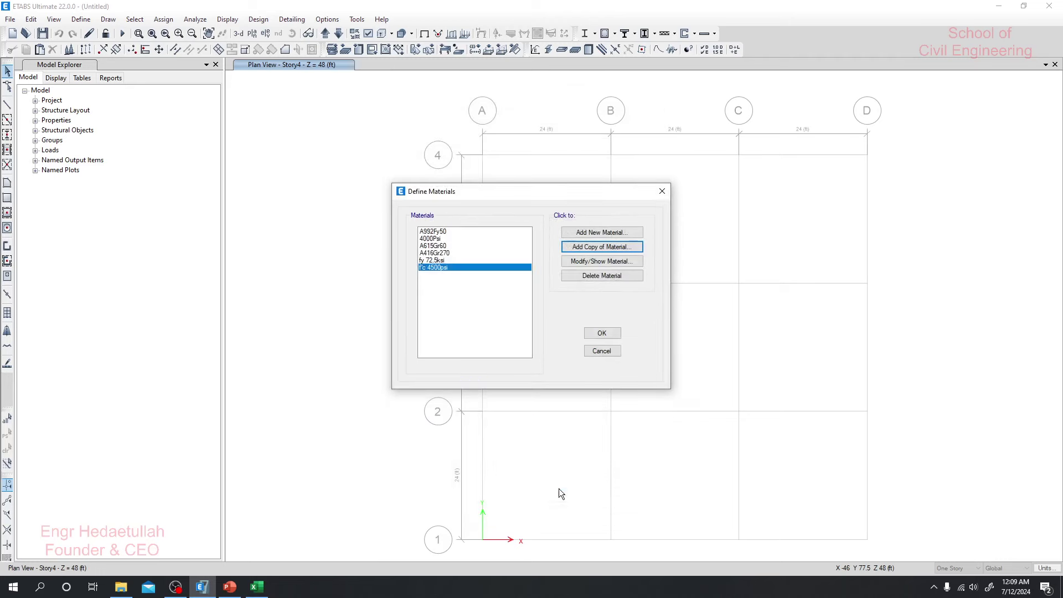
left_click(607, 336)
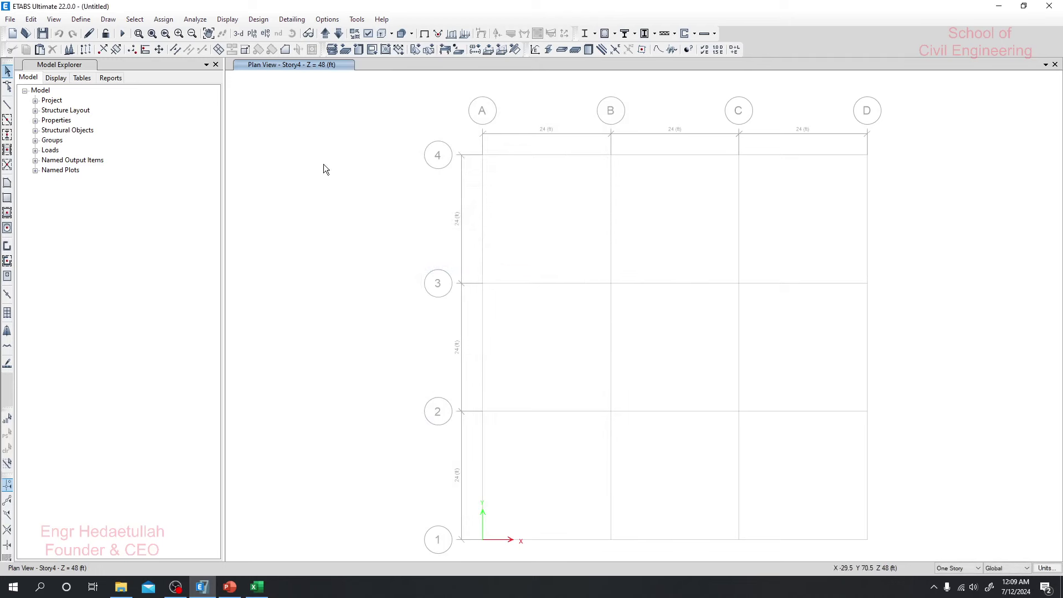
- Bring up the commands for defining model properties
left_click(82, 20)
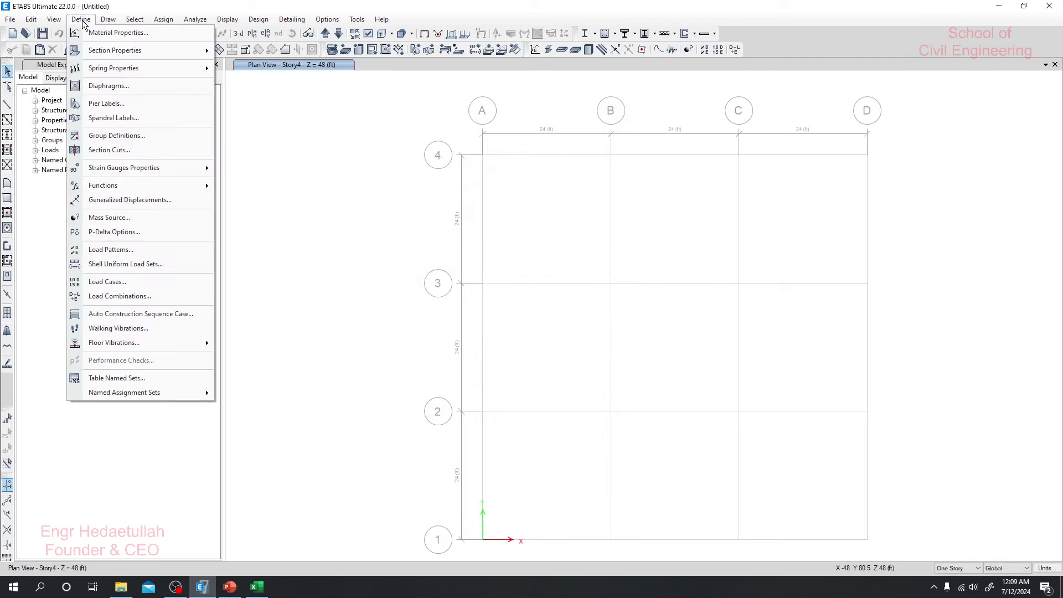